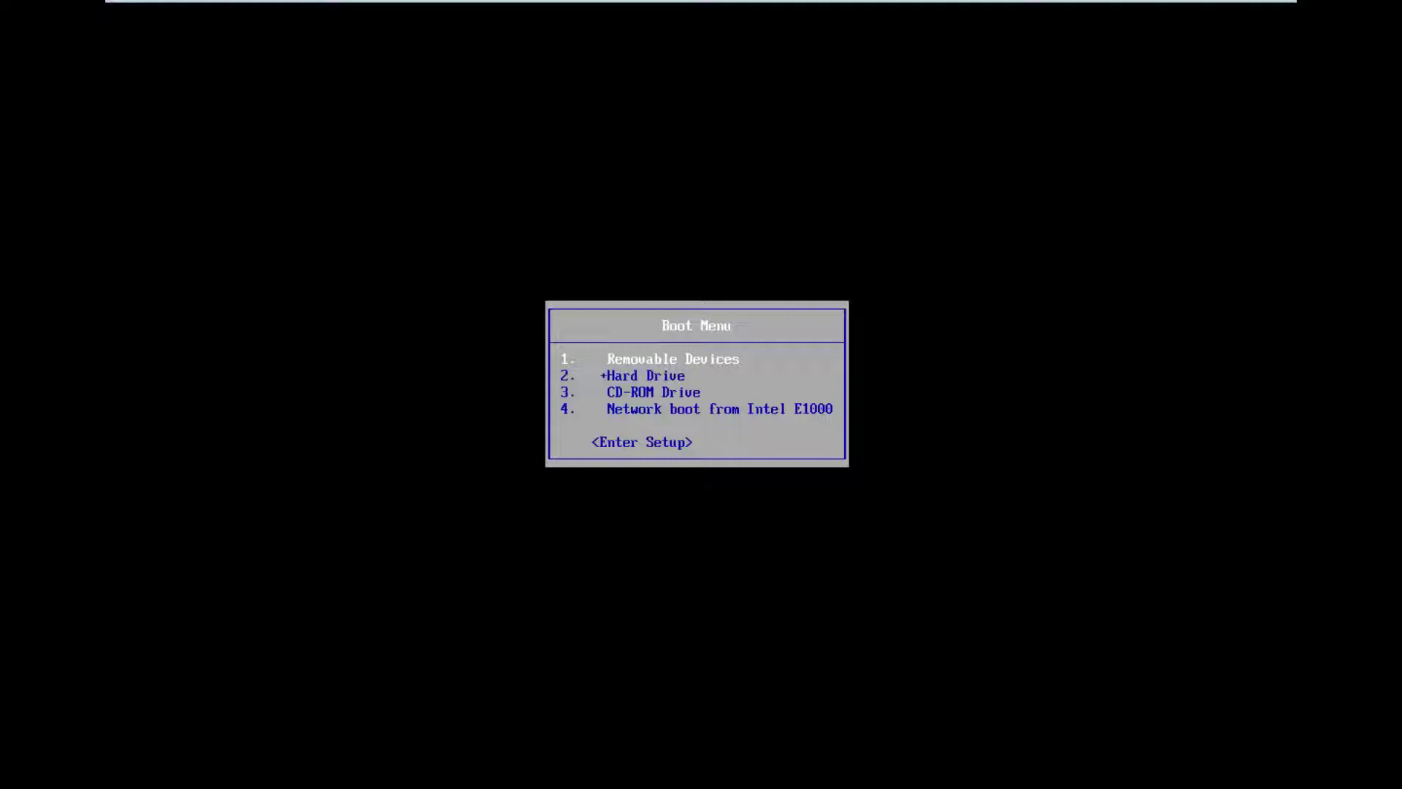
- Boot the computer from the CD-ROM drive to load the Windows installation disc
{"action": "key", "text": "Down"}
{"action": "key", "text": "Down"}
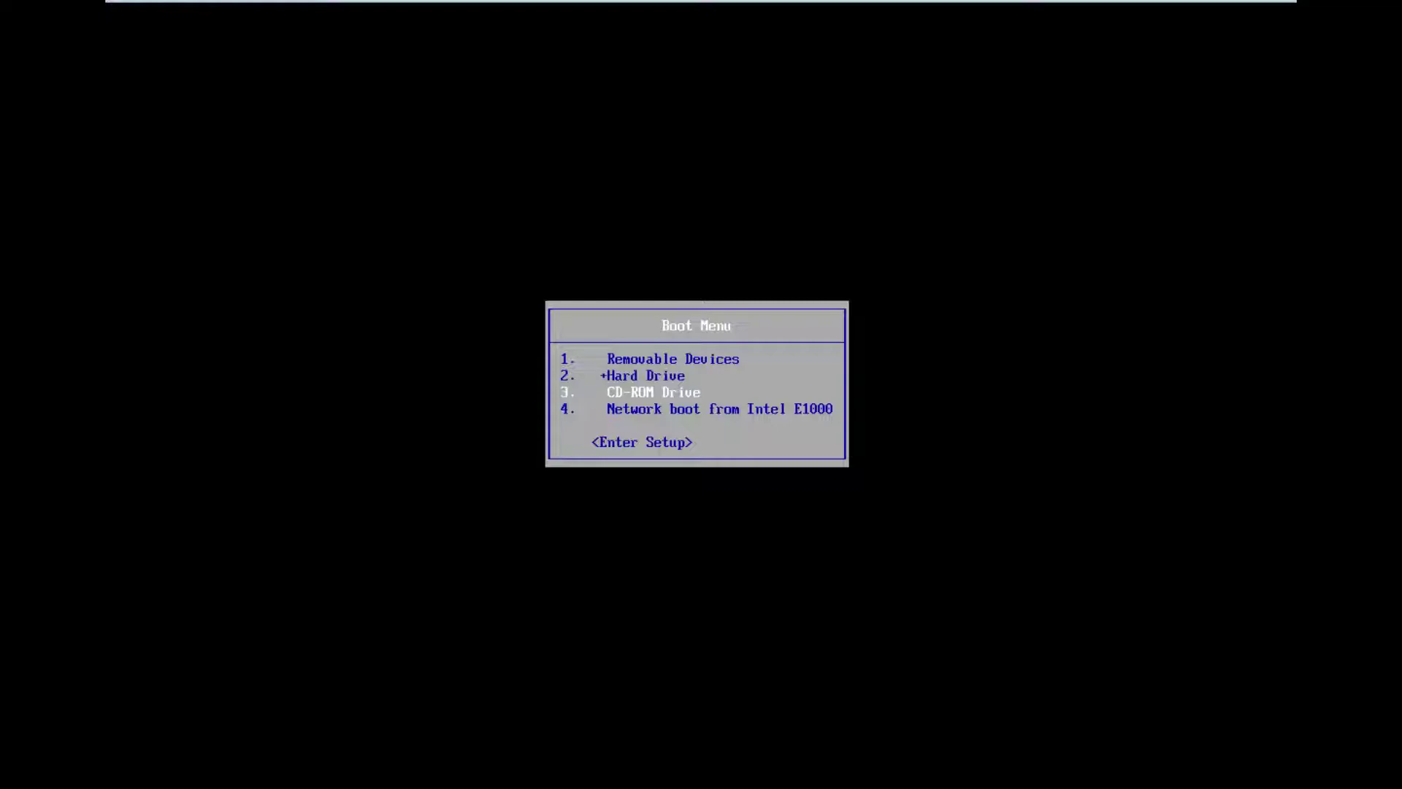
{"action": "key", "text": "Return"}
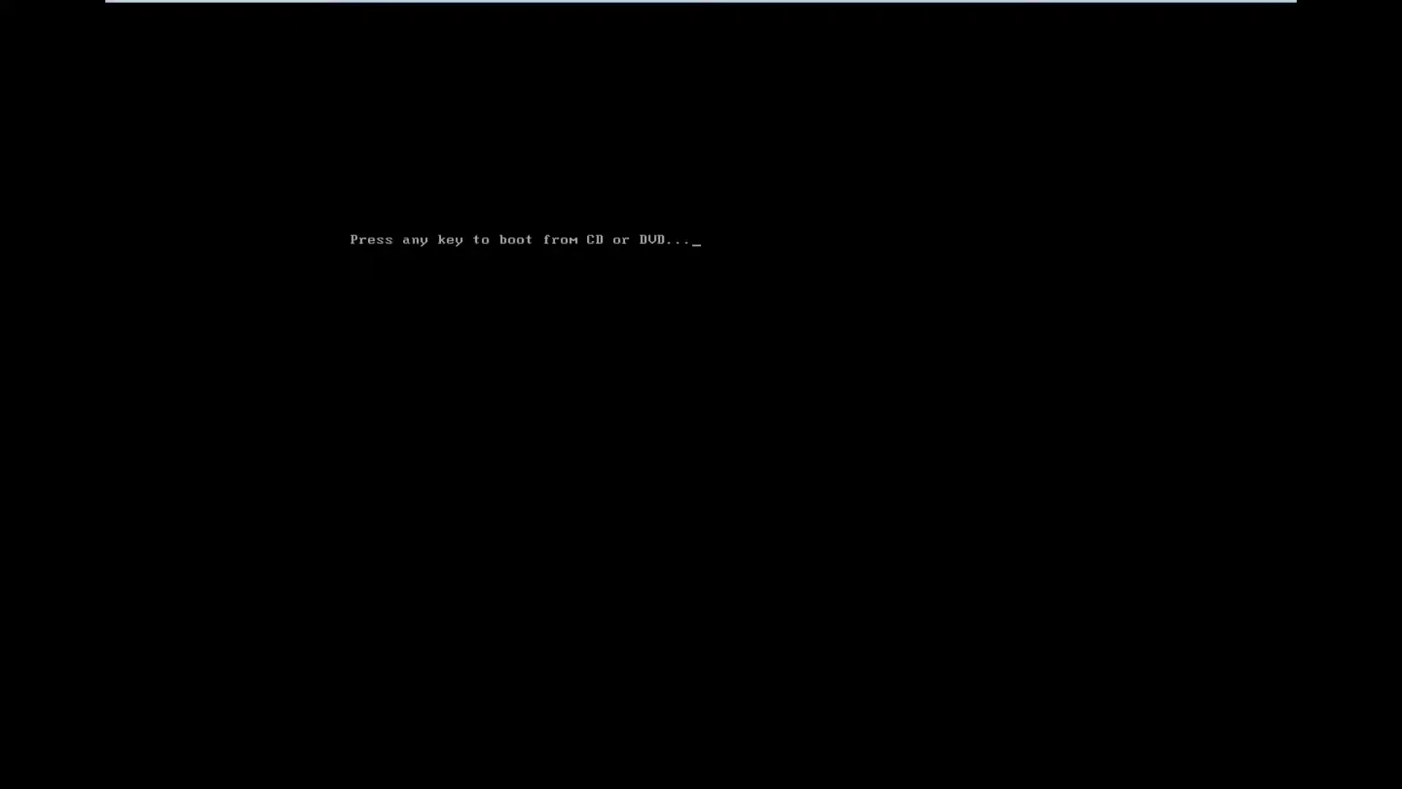
{"action": "key", "text": "Return"}
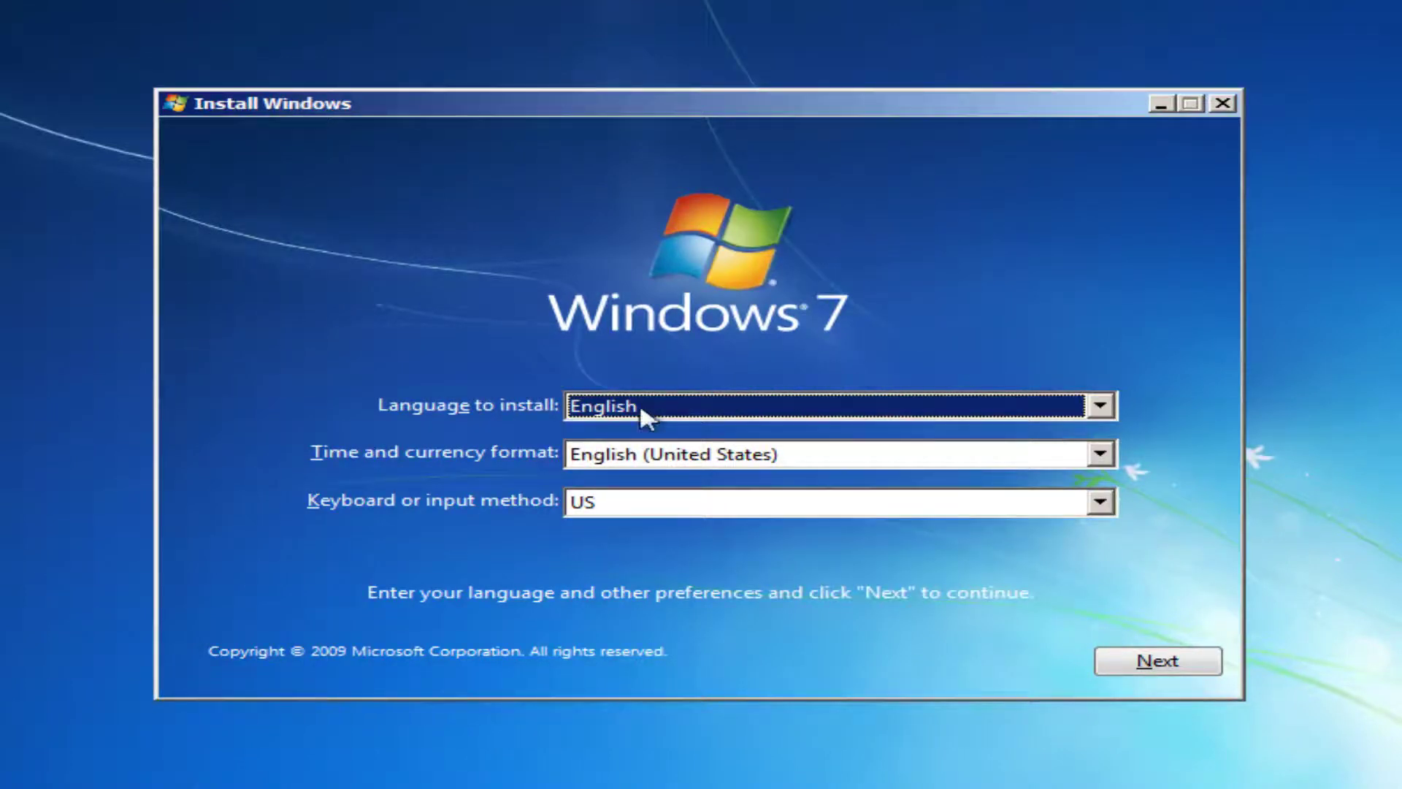
- Keep English as the language, English (United States) as the time and currency format and US as the keyboard, and continue
{"action": "left_click", "coordinate": [628, 452]}
{"action": "left_click", "coordinate": [626, 451]}
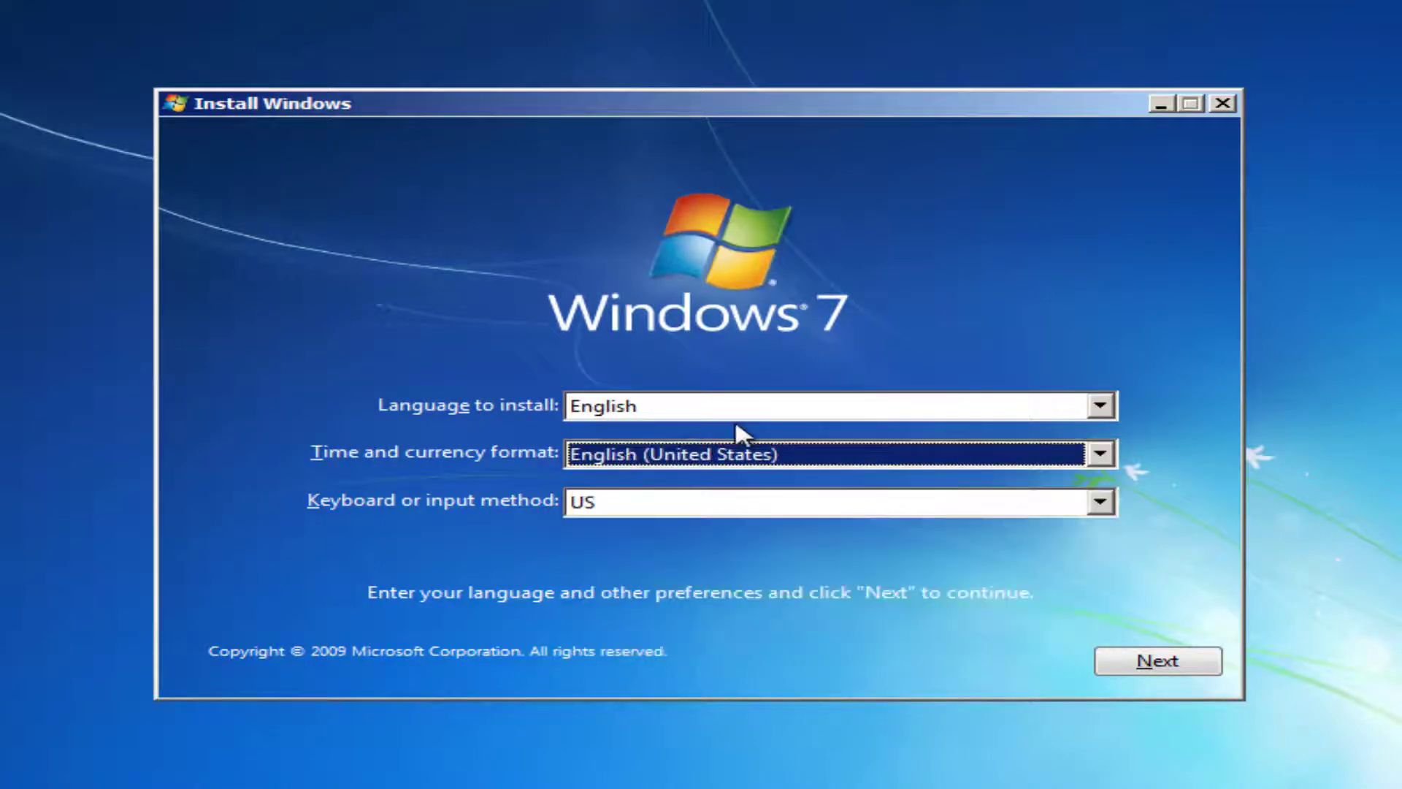
{"action": "left_click", "coordinate": [1074, 408]}
{"action": "left_click", "coordinate": [1030, 432]}
{"action": "left_click", "coordinate": [964, 456]}
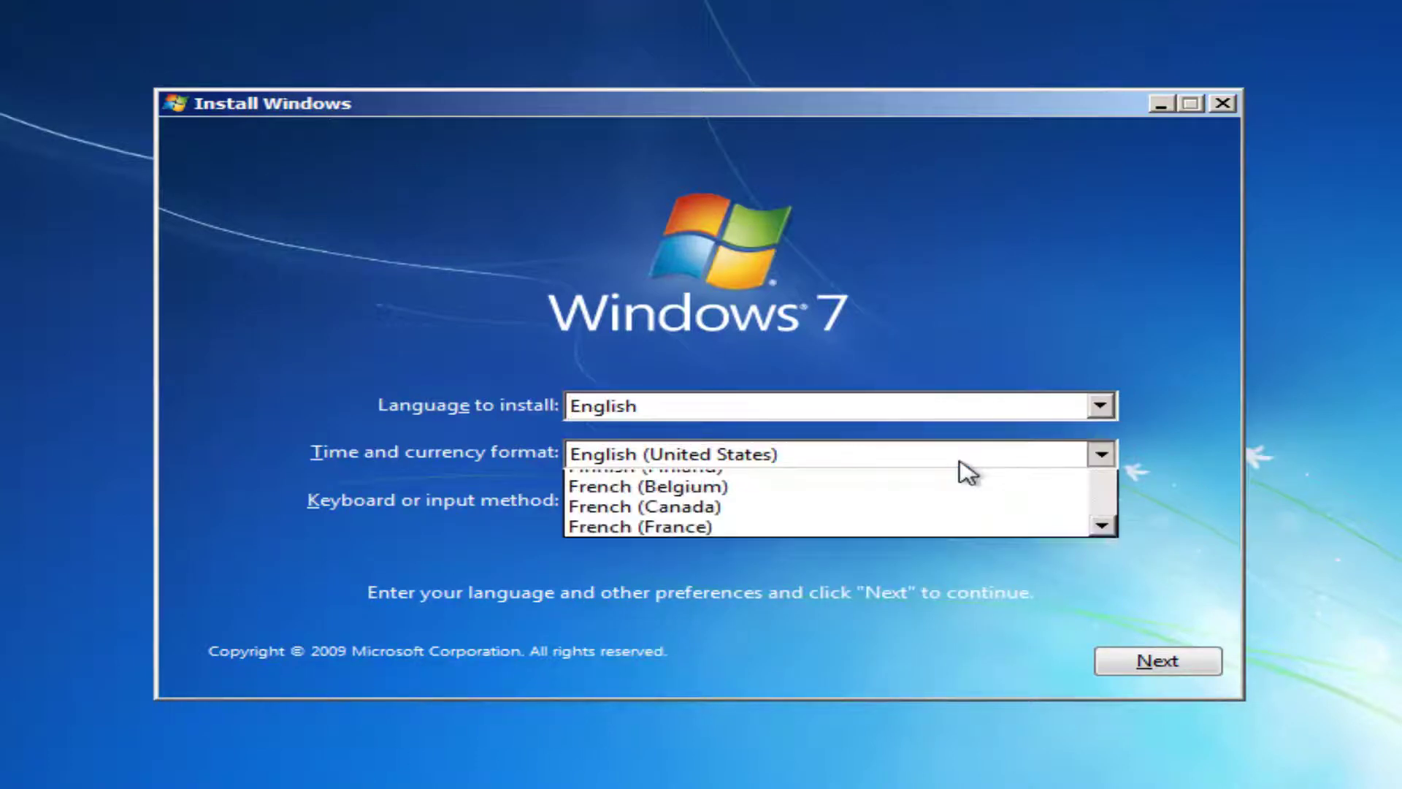
{"action": "left_click", "coordinate": [962, 459]}
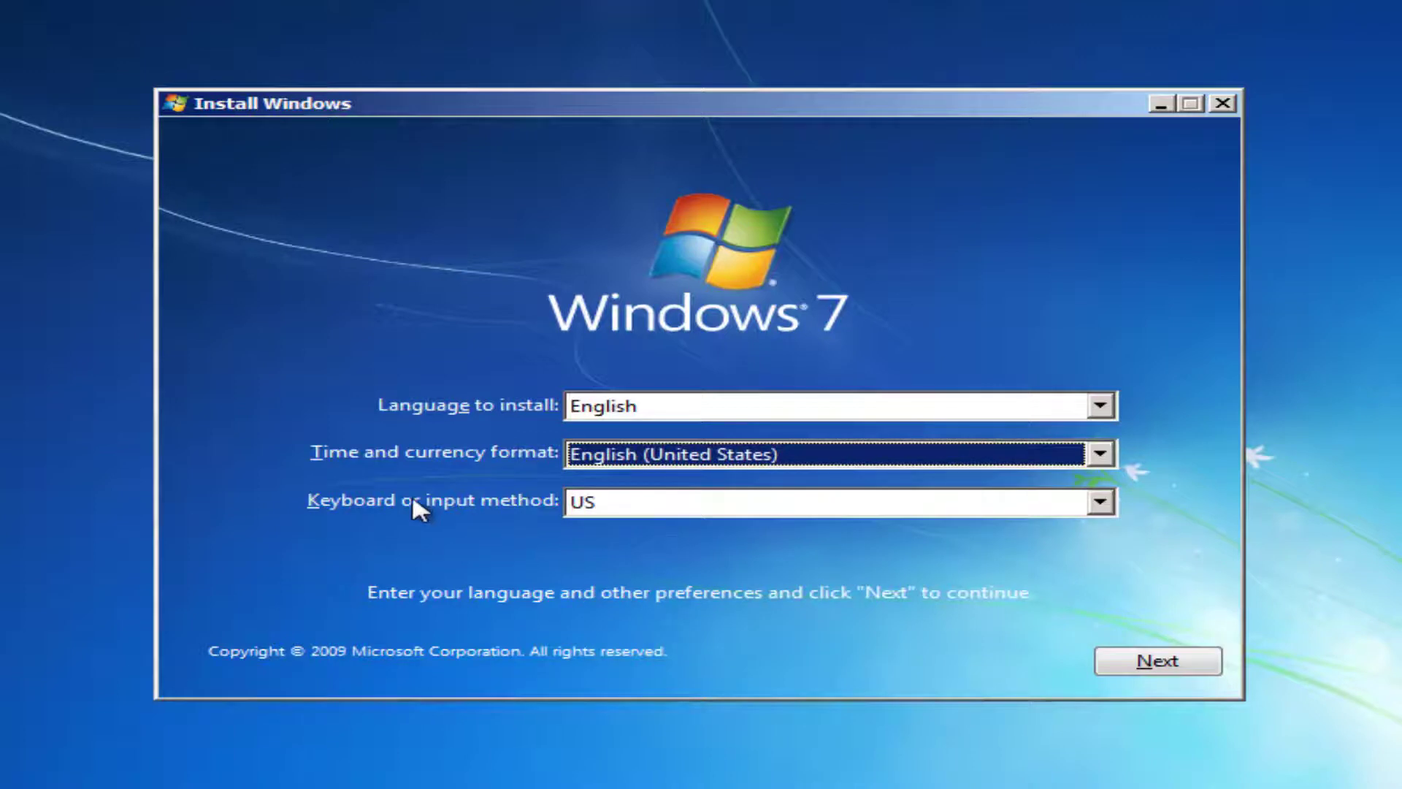
{"action": "left_click", "coordinate": [621, 505]}
{"action": "scroll", "coordinate": [710, 579], "scroll_direction": "down", "scroll_amount": 2}
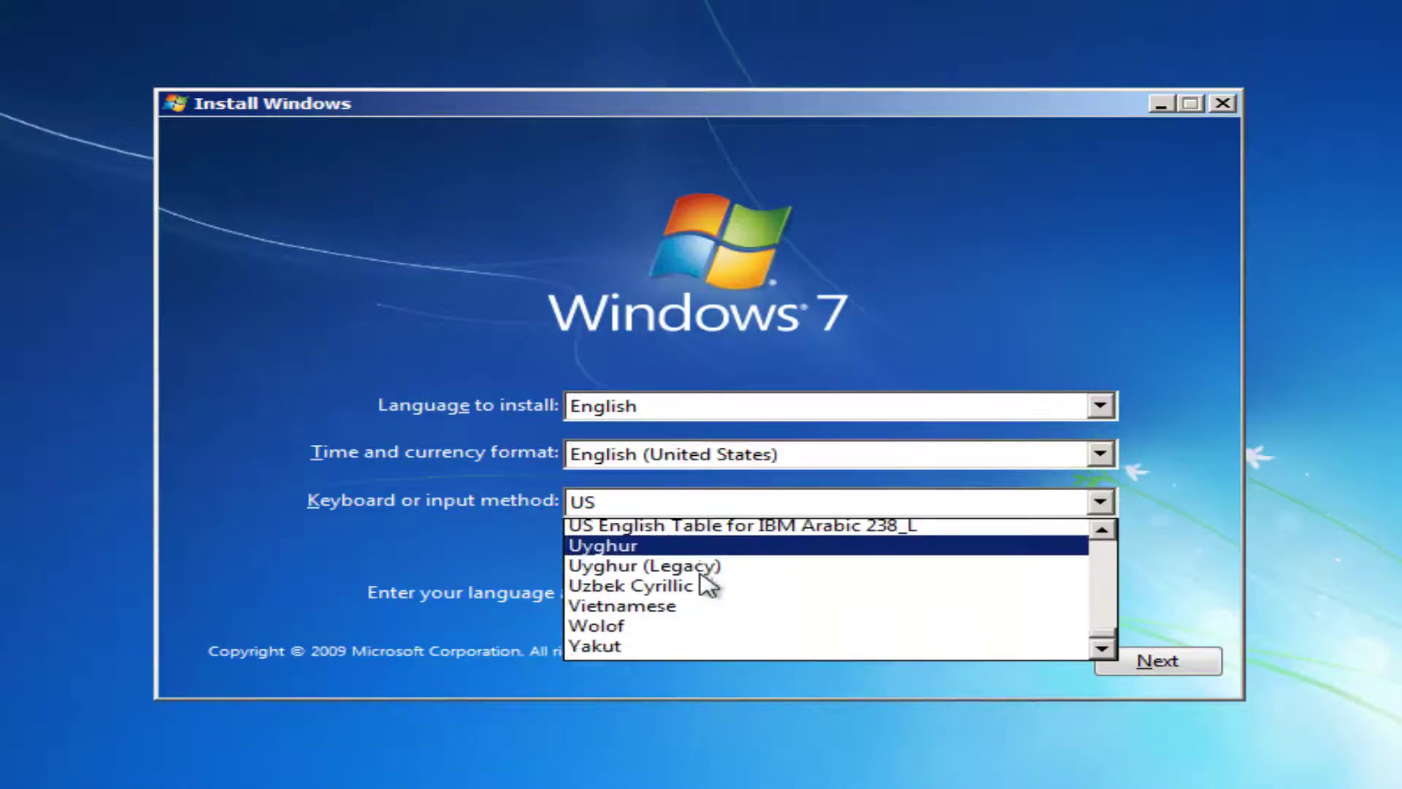
{"action": "scroll", "coordinate": [585, 566], "scroll_direction": "up", "scroll_amount": 10}
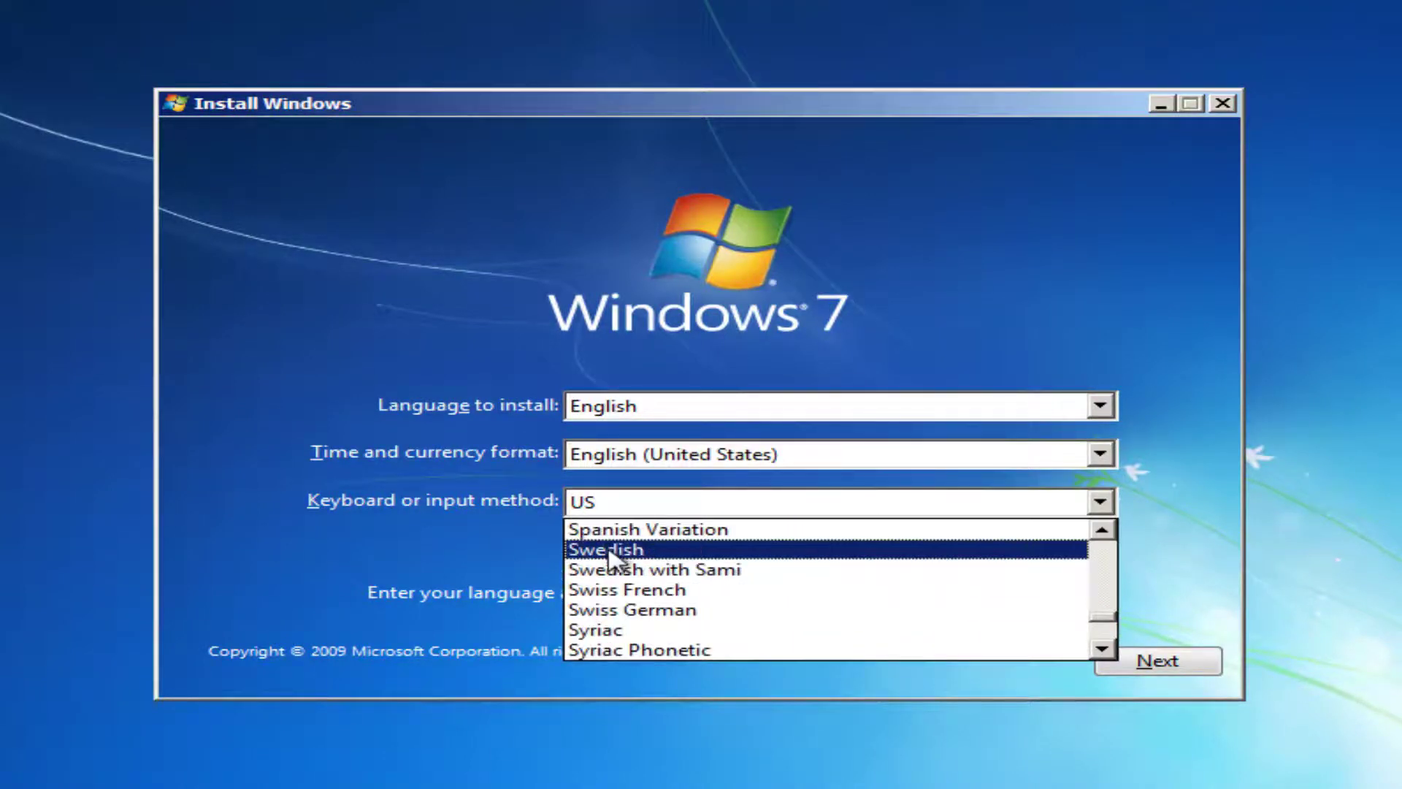
{"action": "scroll", "coordinate": [482, 526], "scroll_direction": "up", "scroll_amount": 7}
{"action": "left_click", "coordinate": [394, 513]}
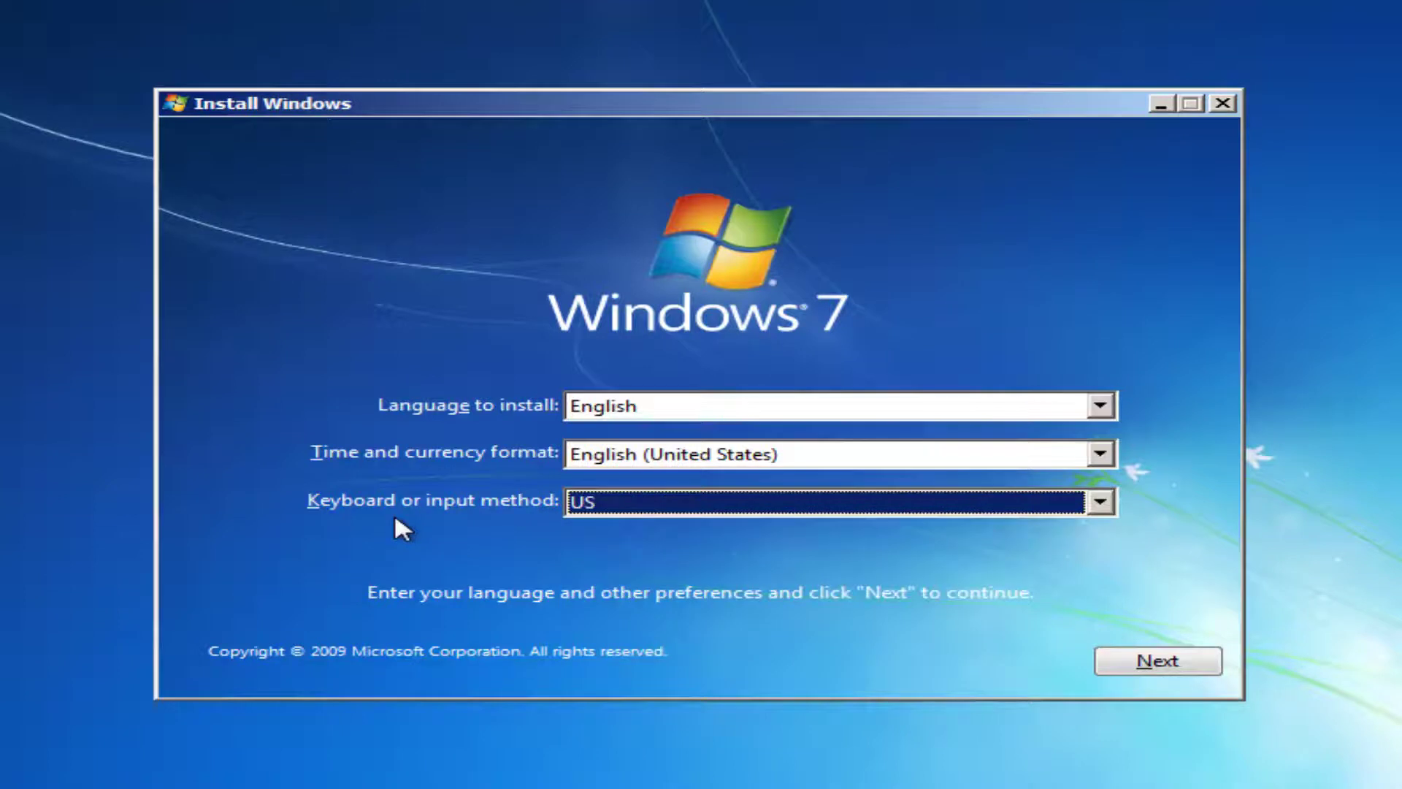
{"action": "left_click", "coordinate": [1132, 666]}
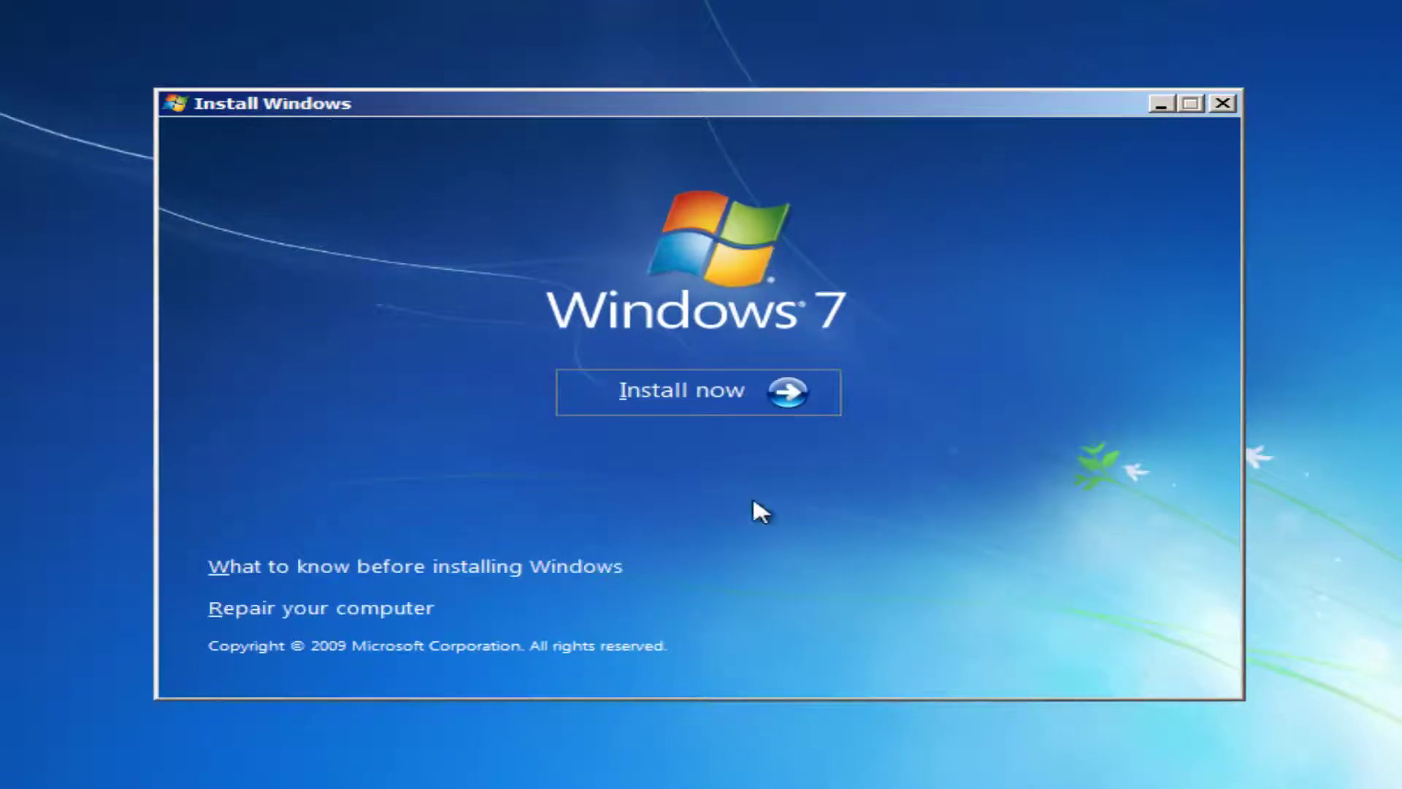
- Start the Windows installation and accept the license terms
{"action": "left_click", "coordinate": [664, 395]}
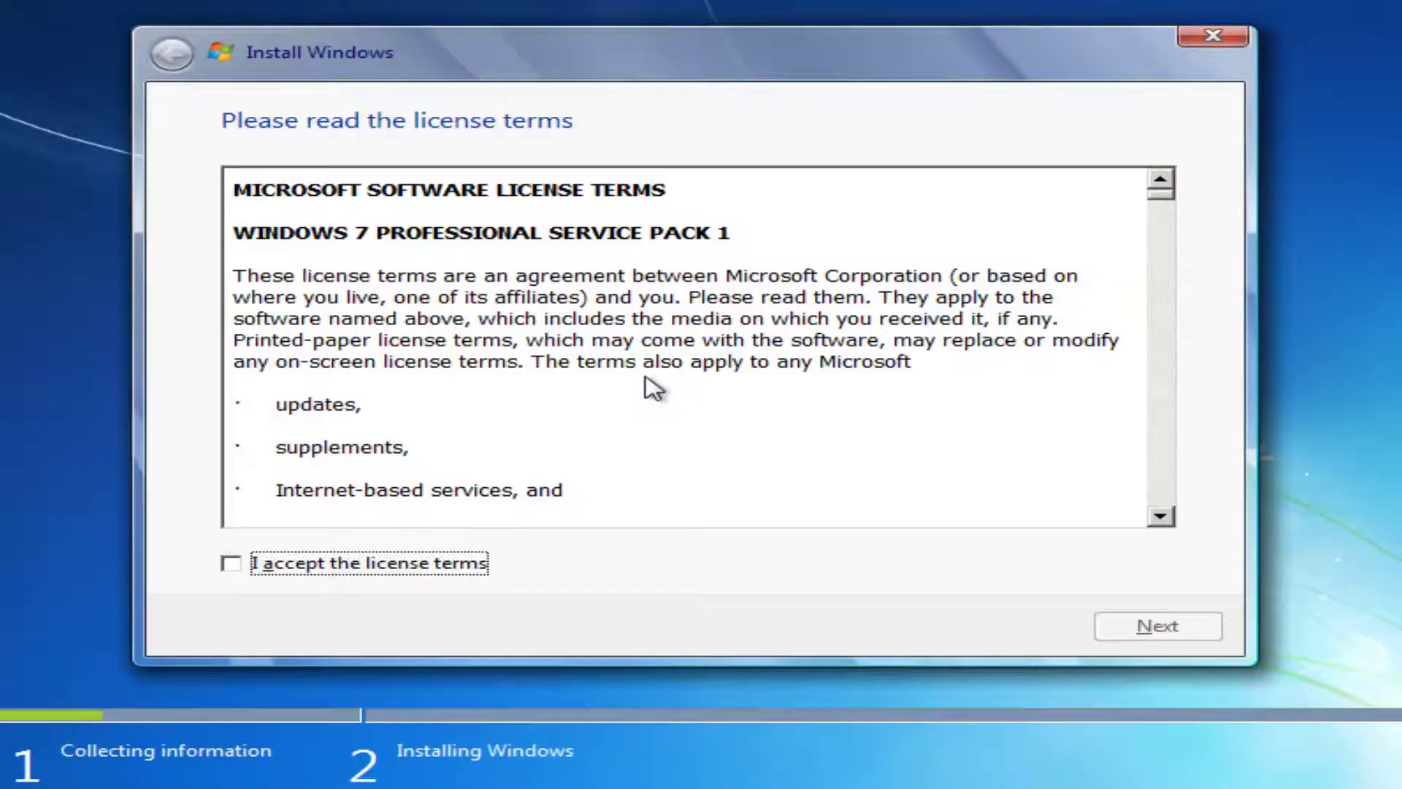
{"action": "left_click", "coordinate": [232, 563]}
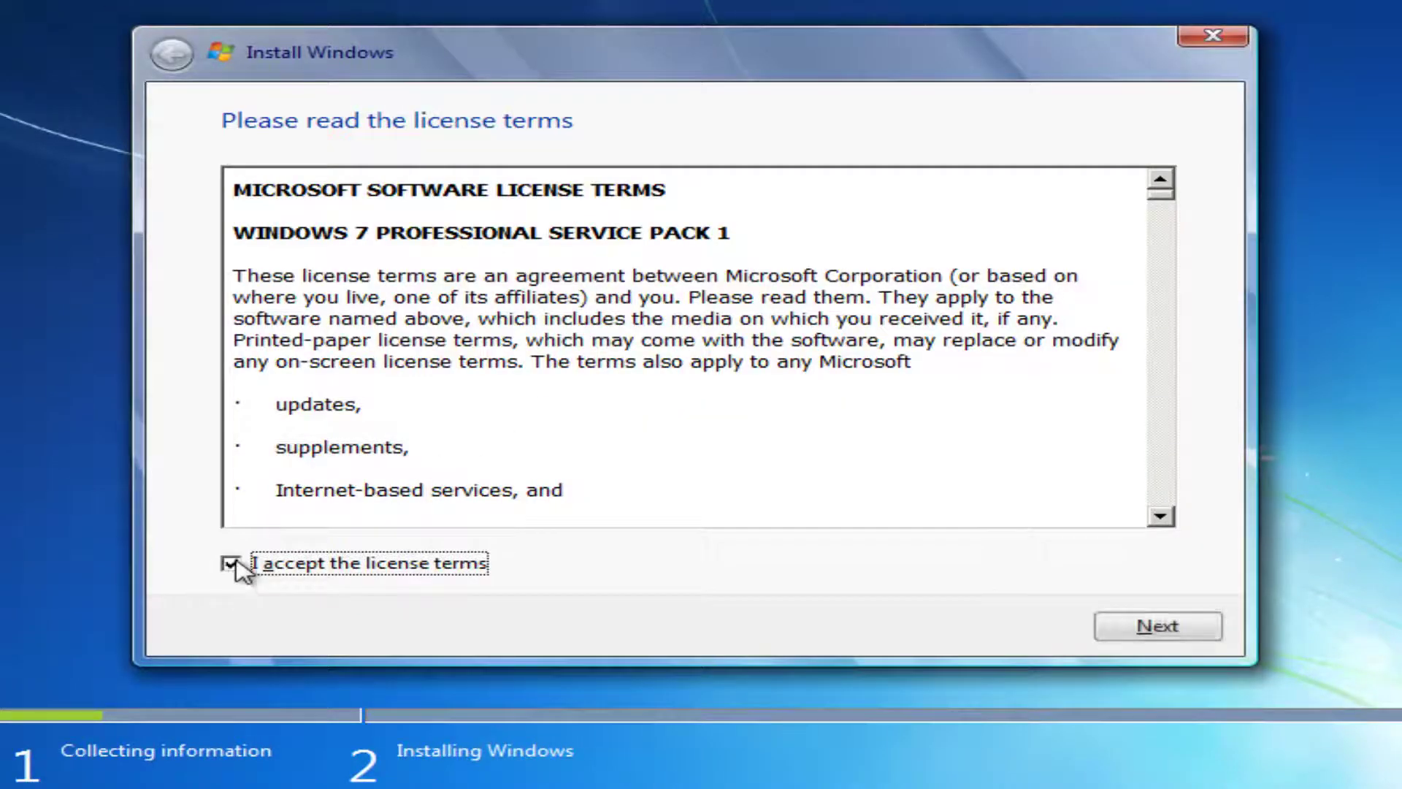
{"action": "left_click", "coordinate": [1135, 634]}
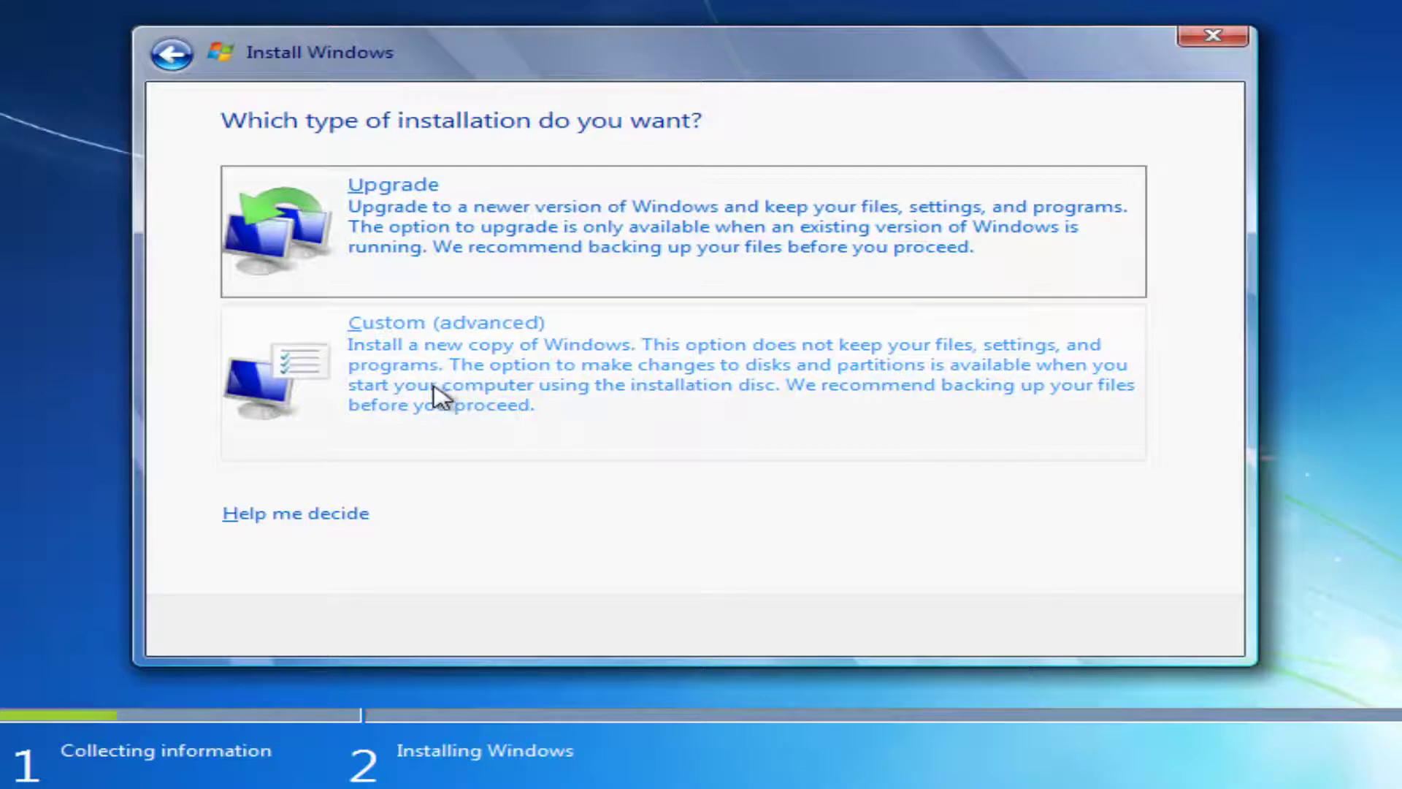
- Choose a Custom (advanced) installation on Disk 0 Partition 1 and accept moving the previous Windows files to Windows.old
{"action": "left_click", "coordinate": [432, 345]}
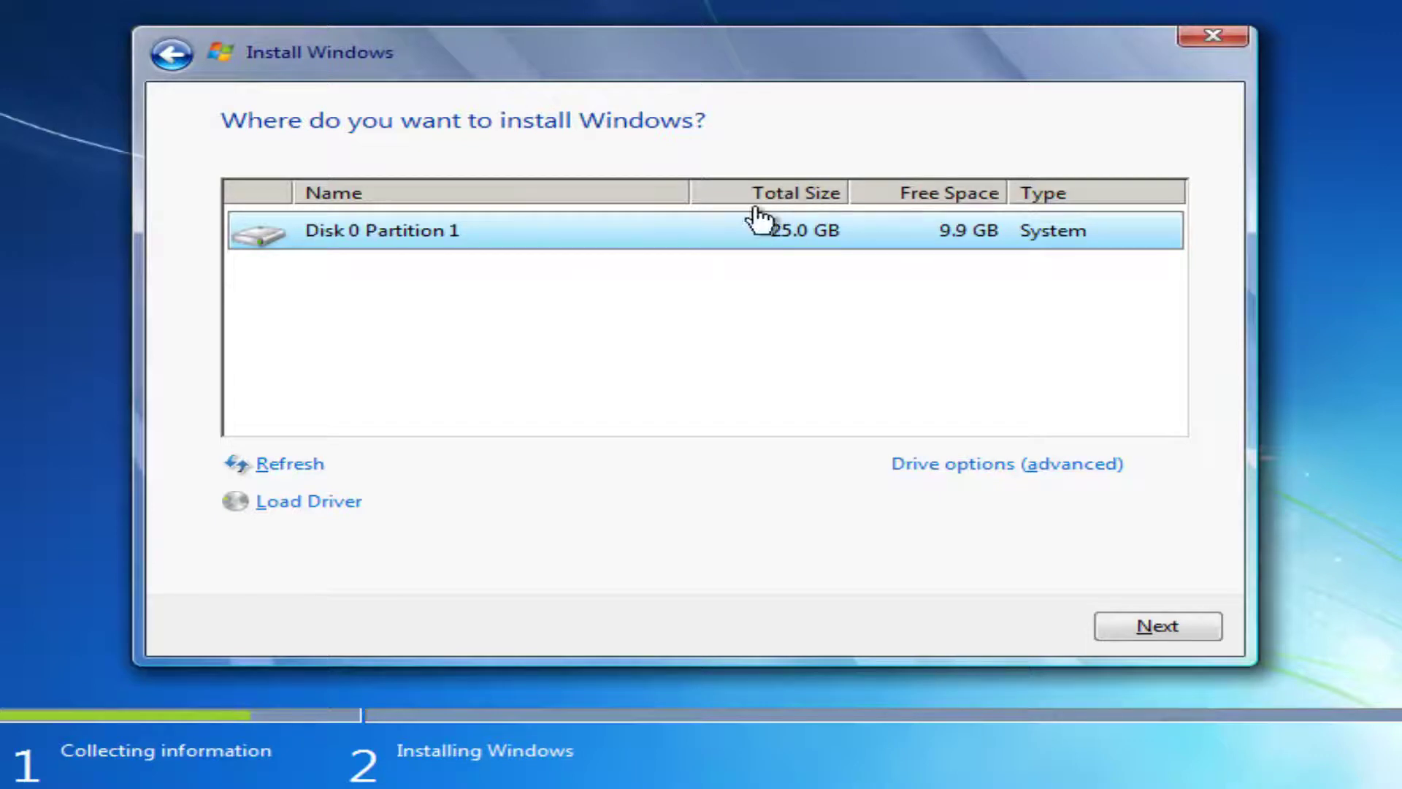
{"action": "left_click", "coordinate": [1131, 627]}
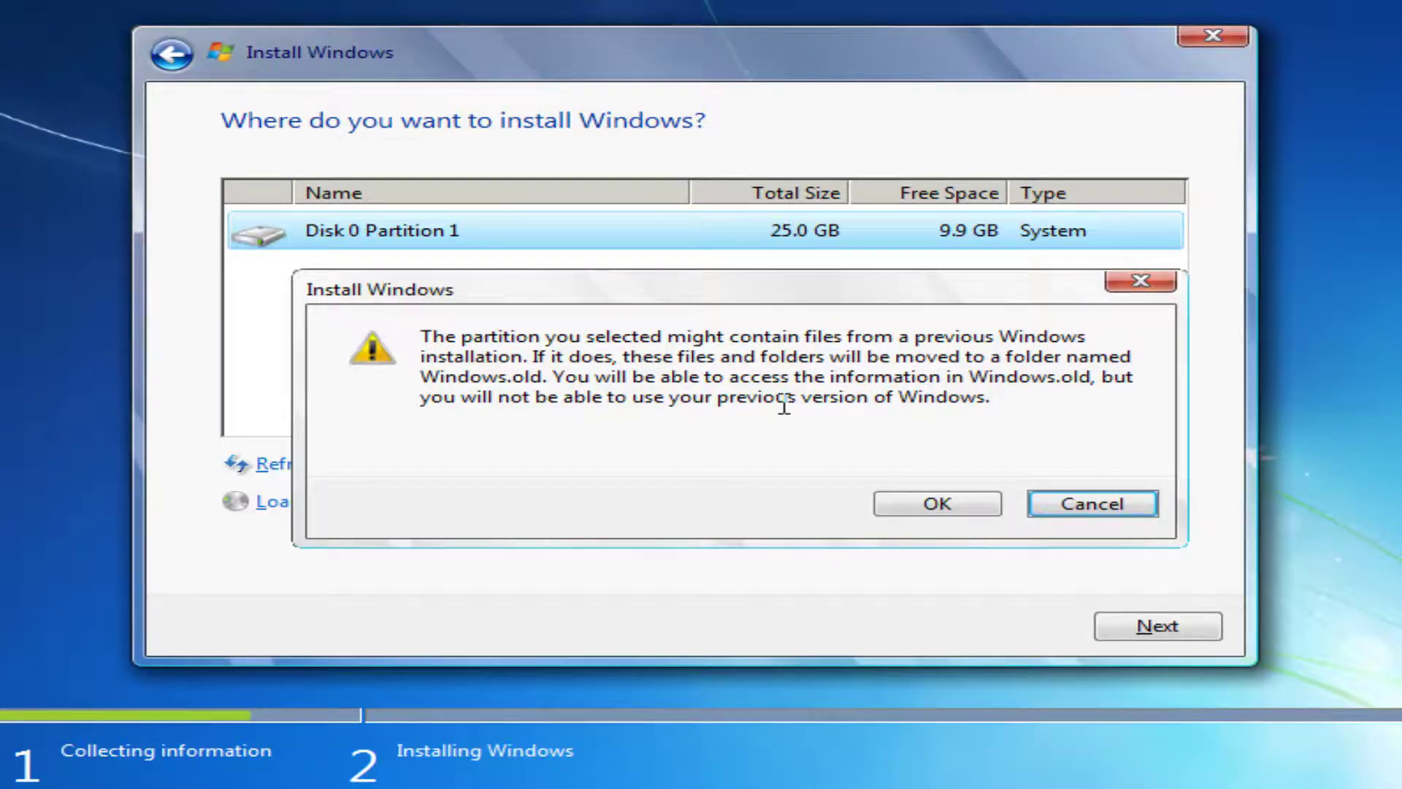
{"action": "left_click", "coordinate": [890, 509]}
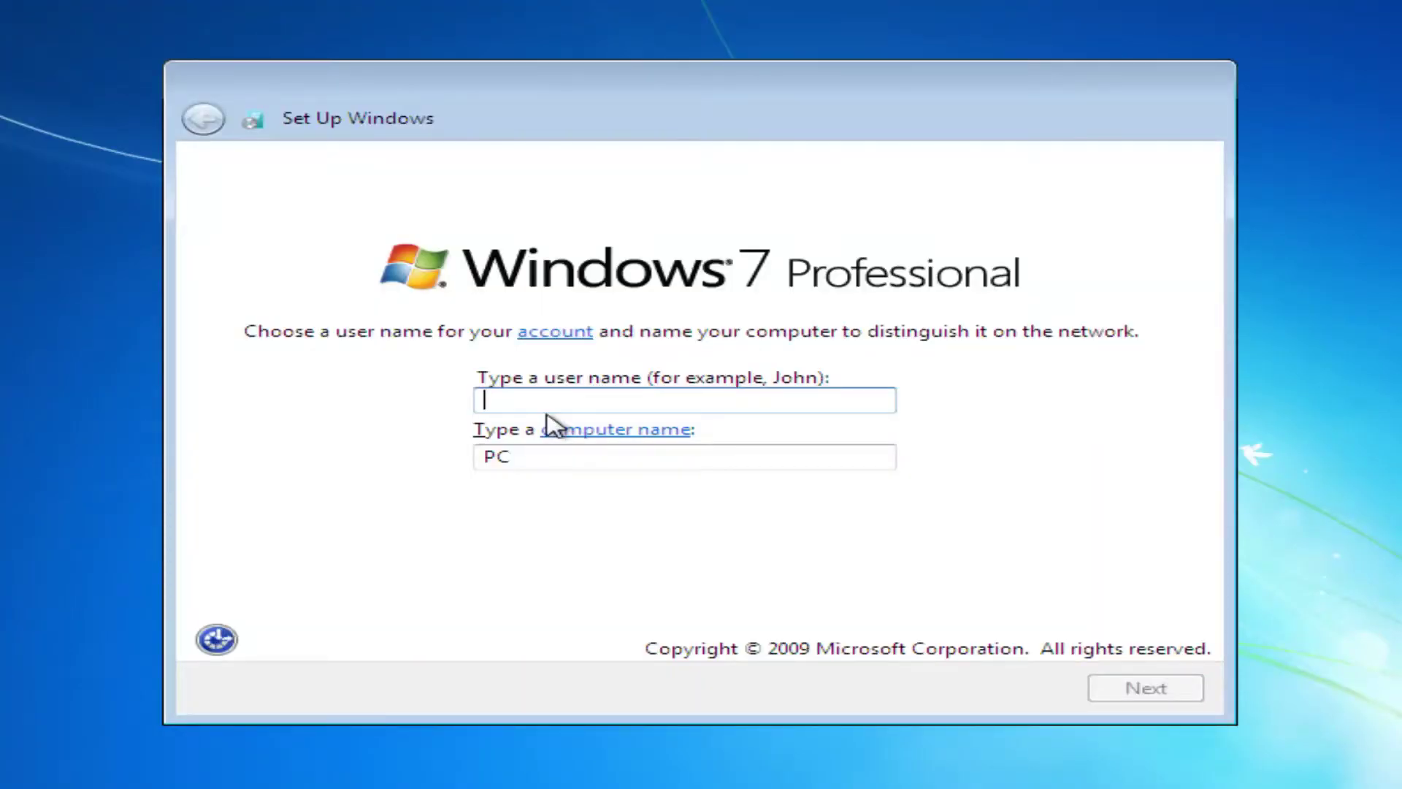
- Set the user name to Computer with the suggested computer name Computer-PC, and leave the account password blank
{"action": "type", "text": "Computer"}
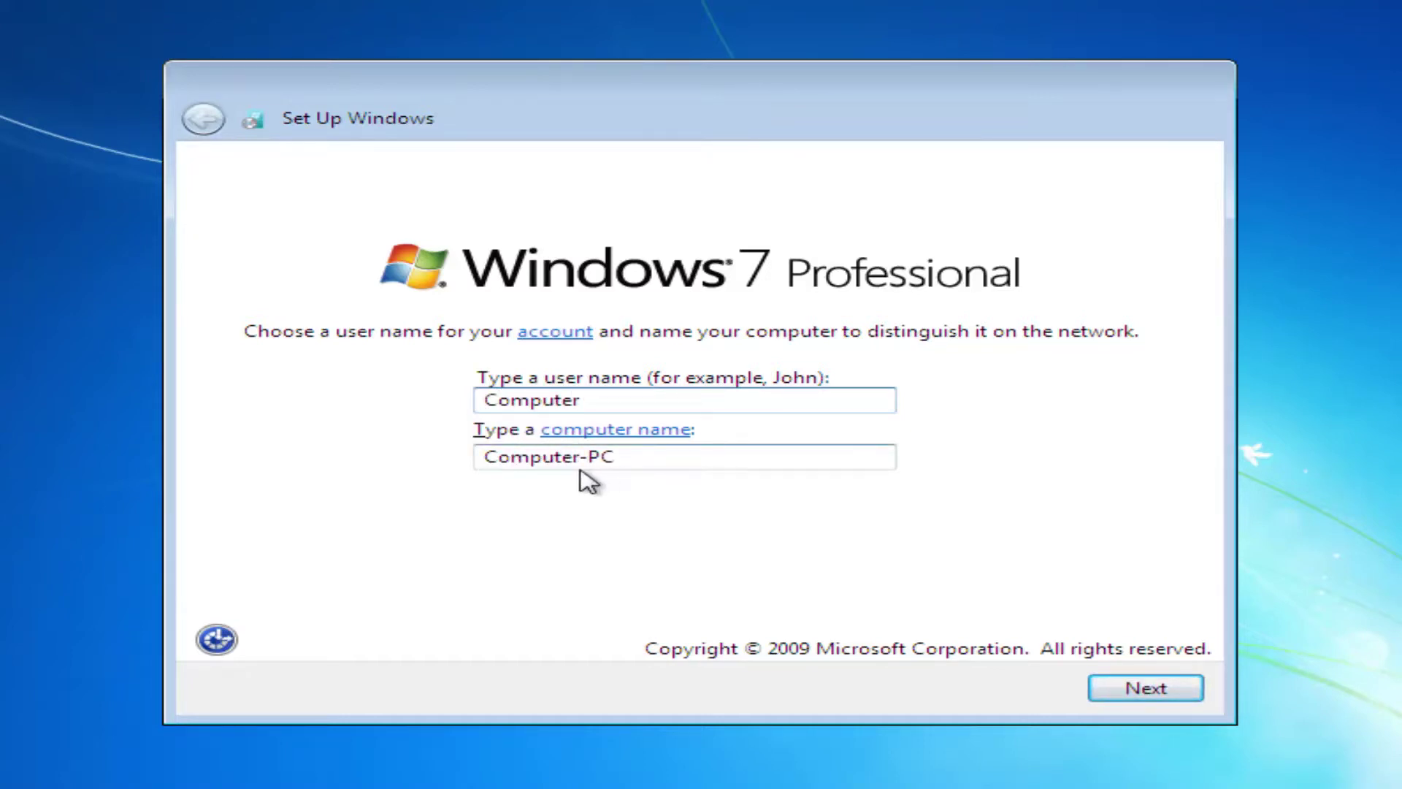
{"action": "left_click", "coordinate": [1146, 698]}
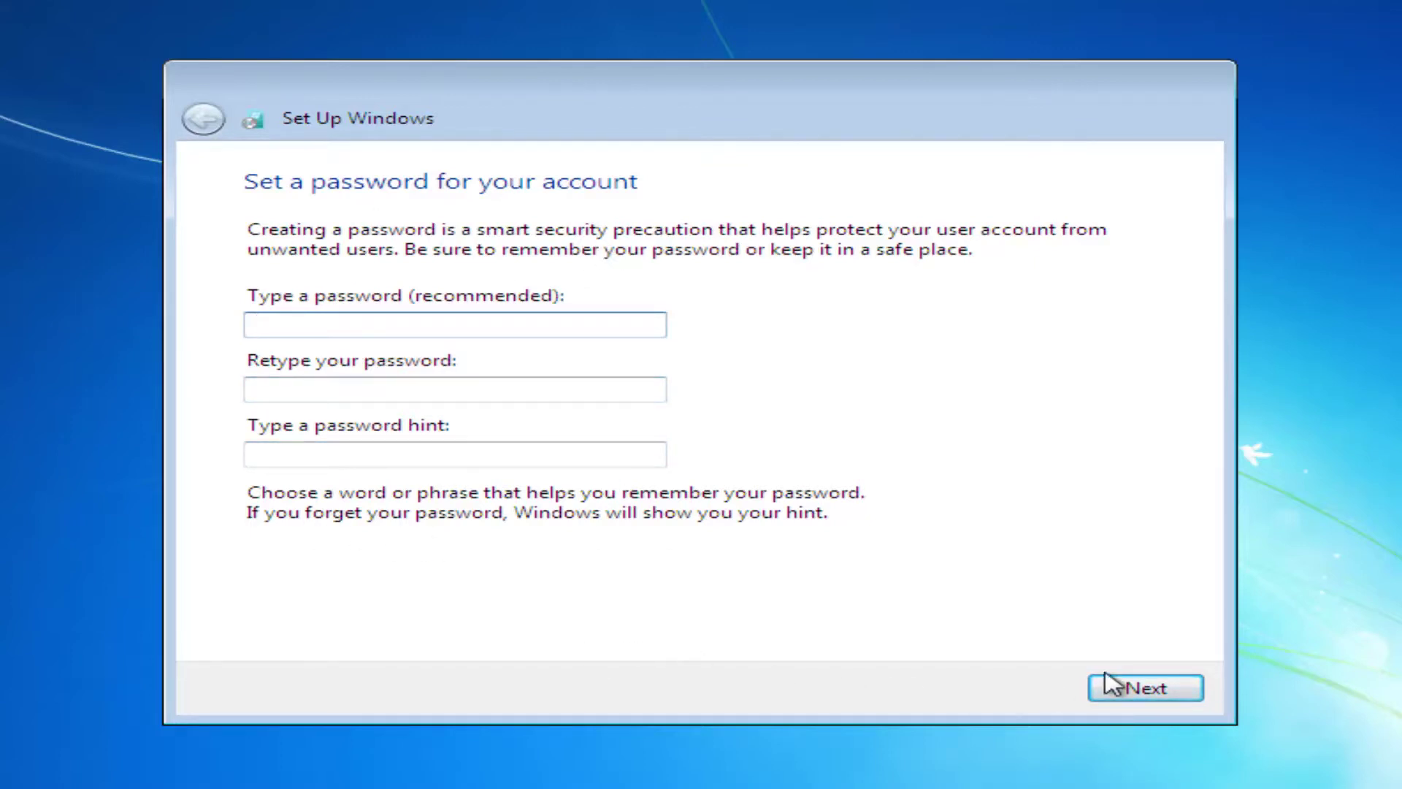
{"action": "left_click", "coordinate": [1136, 694]}
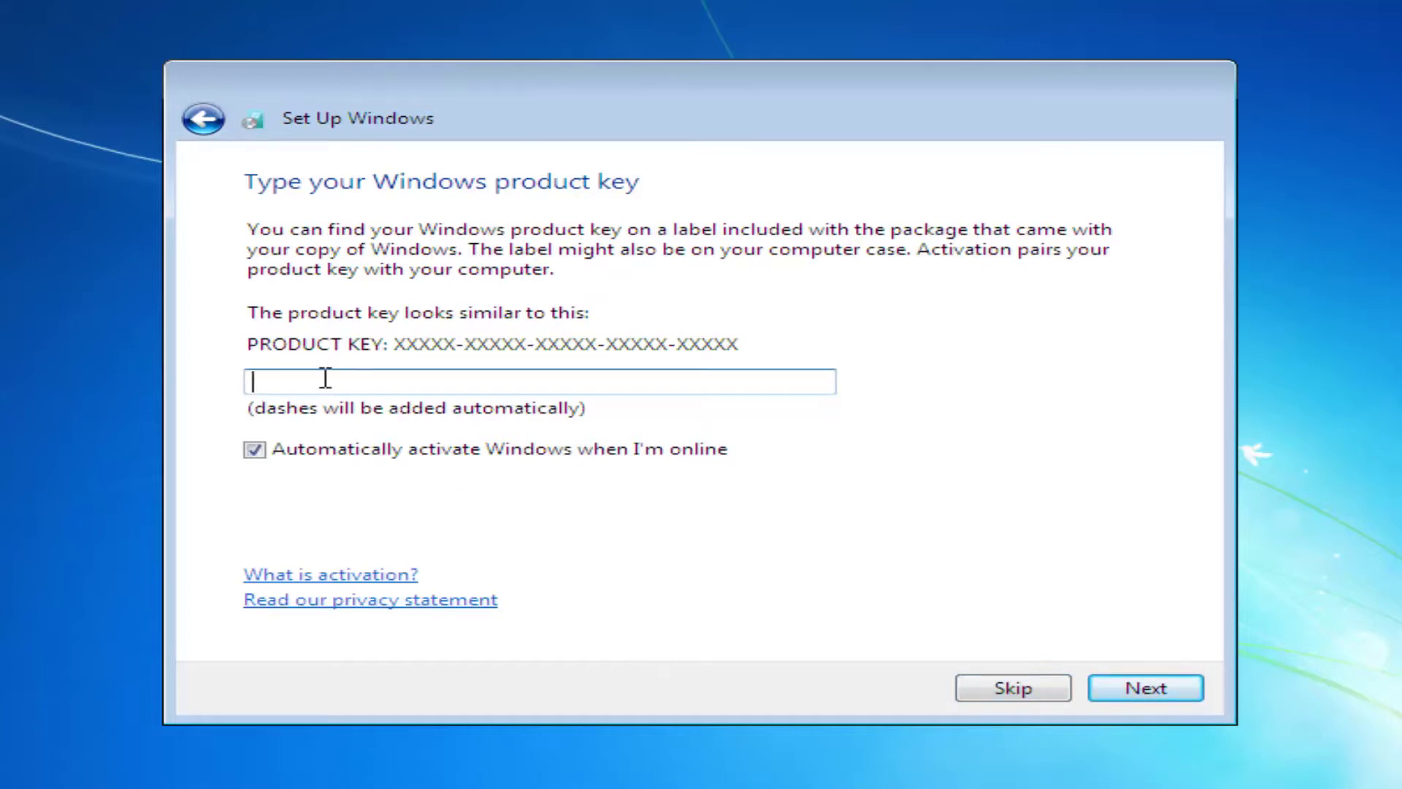
- Turn off automatic Windows activation when online and skip entering the product key
{"action": "left_click", "coordinate": [273, 453]}
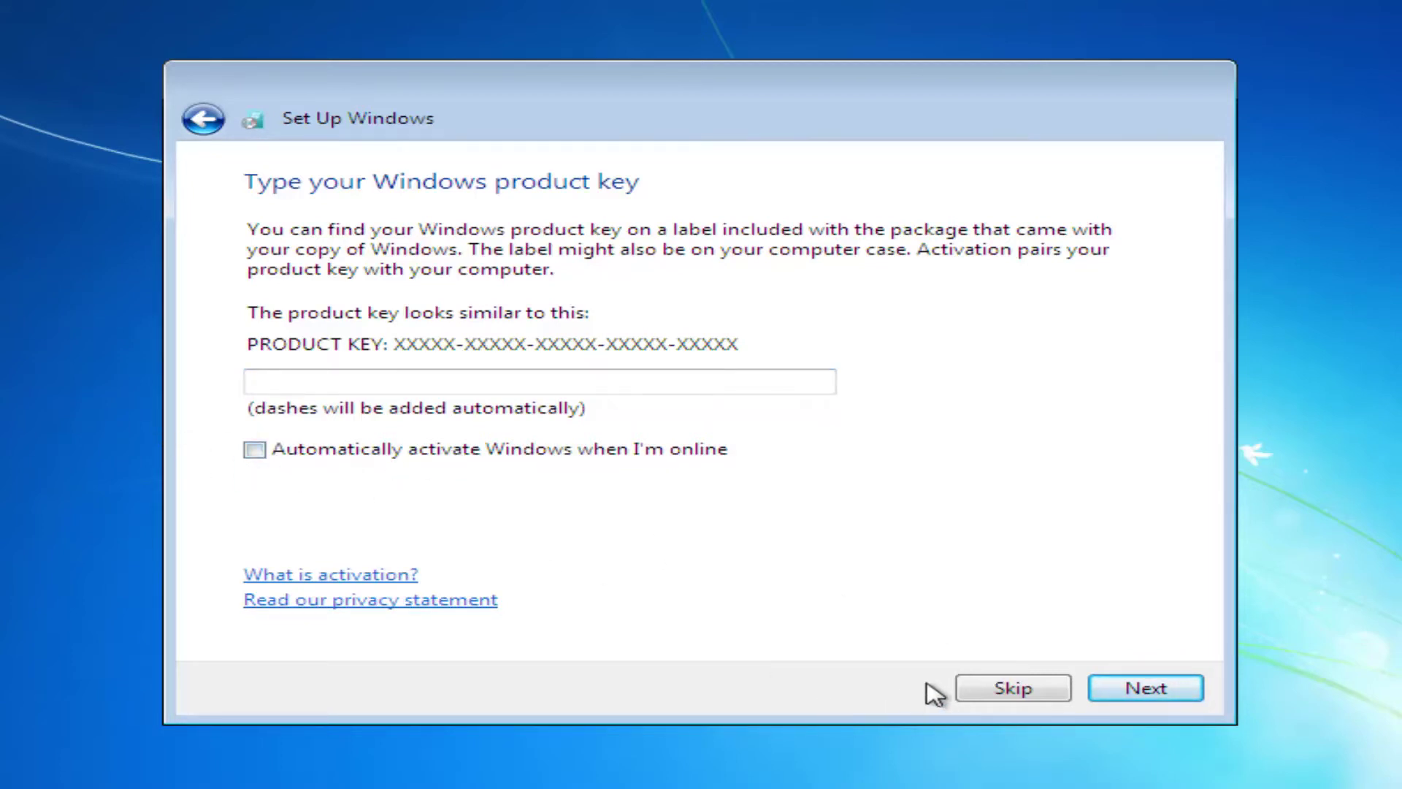
{"action": "left_click", "coordinate": [974, 689]}
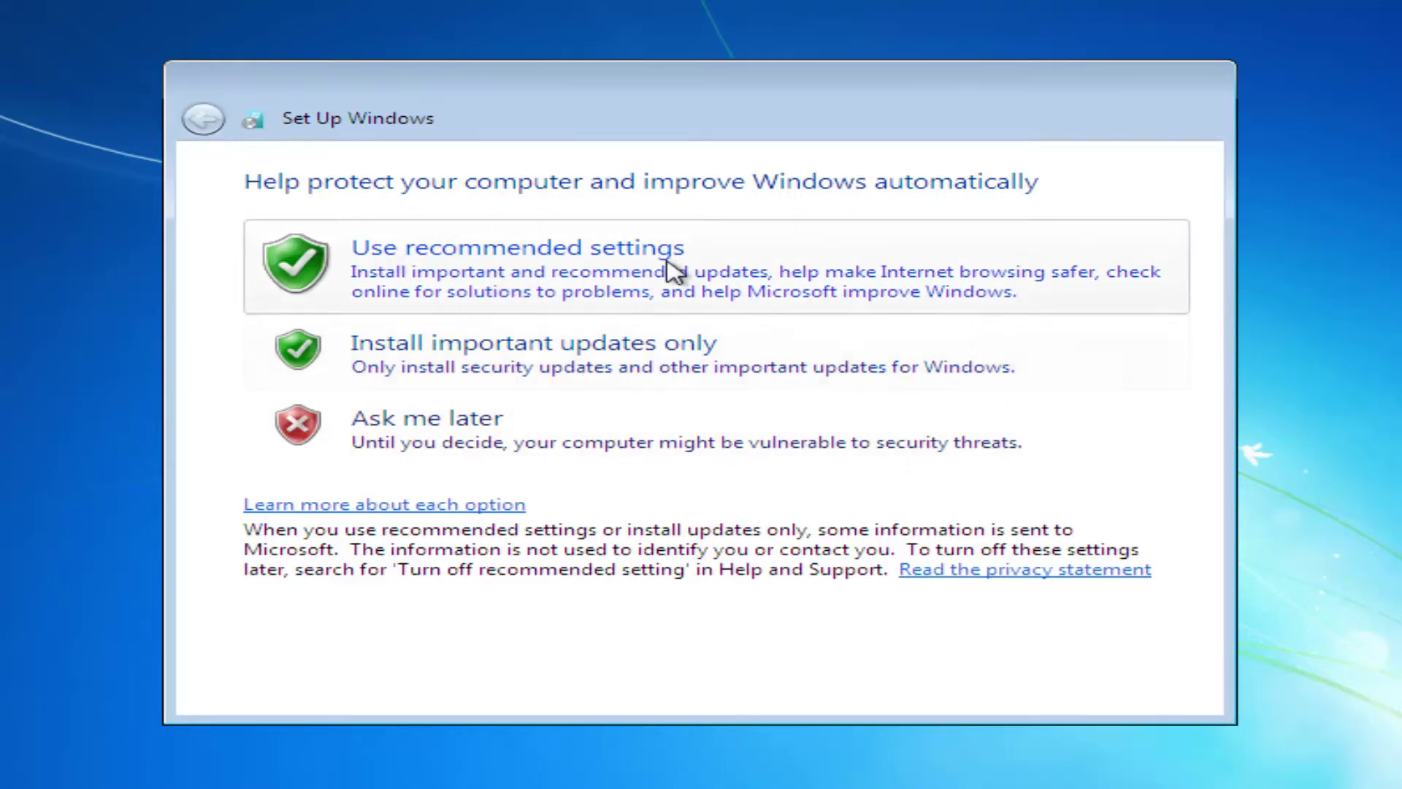
- Finish the setup with the recommended update settings, the preset Pacific Time date and time settings, and the Home network location
{"action": "left_click", "coordinate": [491, 267]}
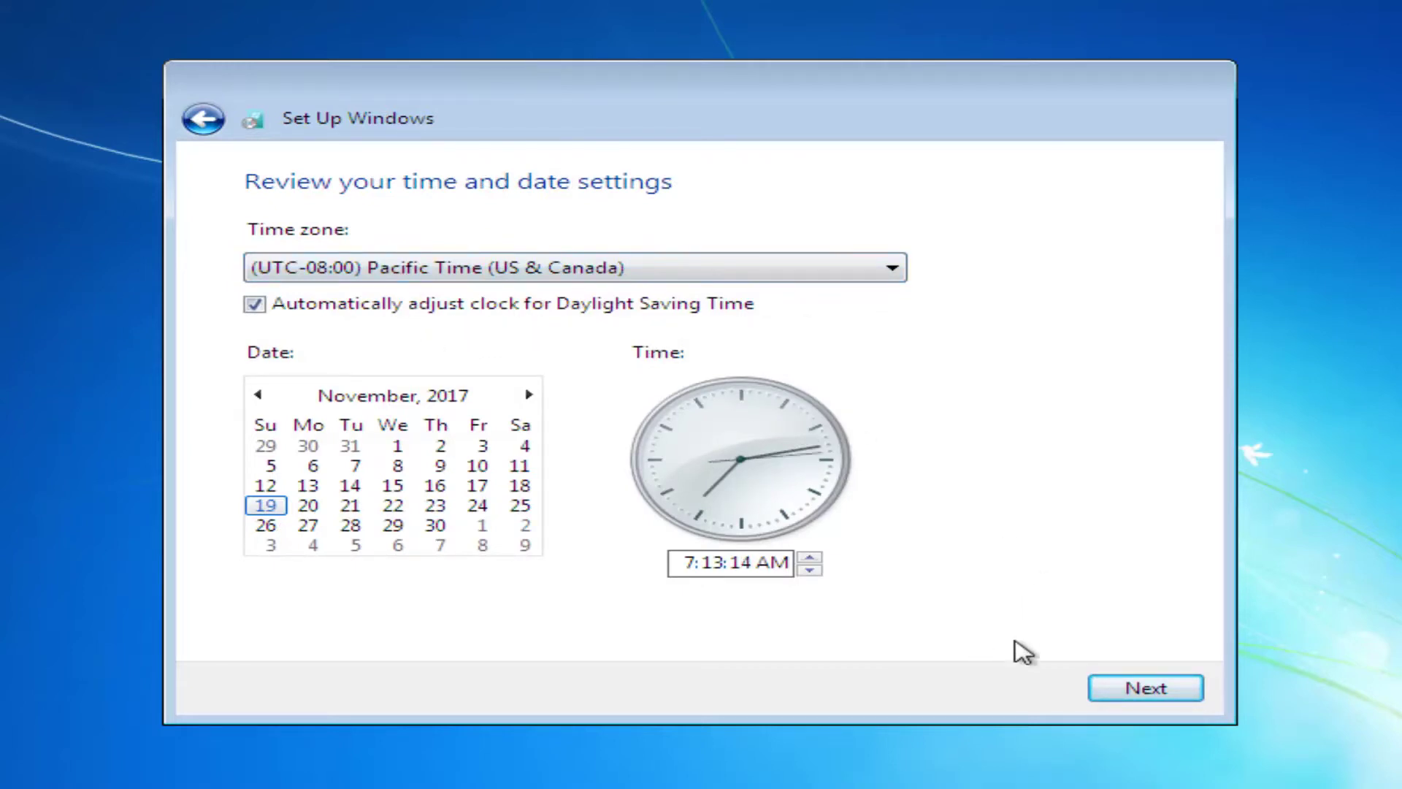
{"action": "left_click", "coordinate": [1146, 687]}
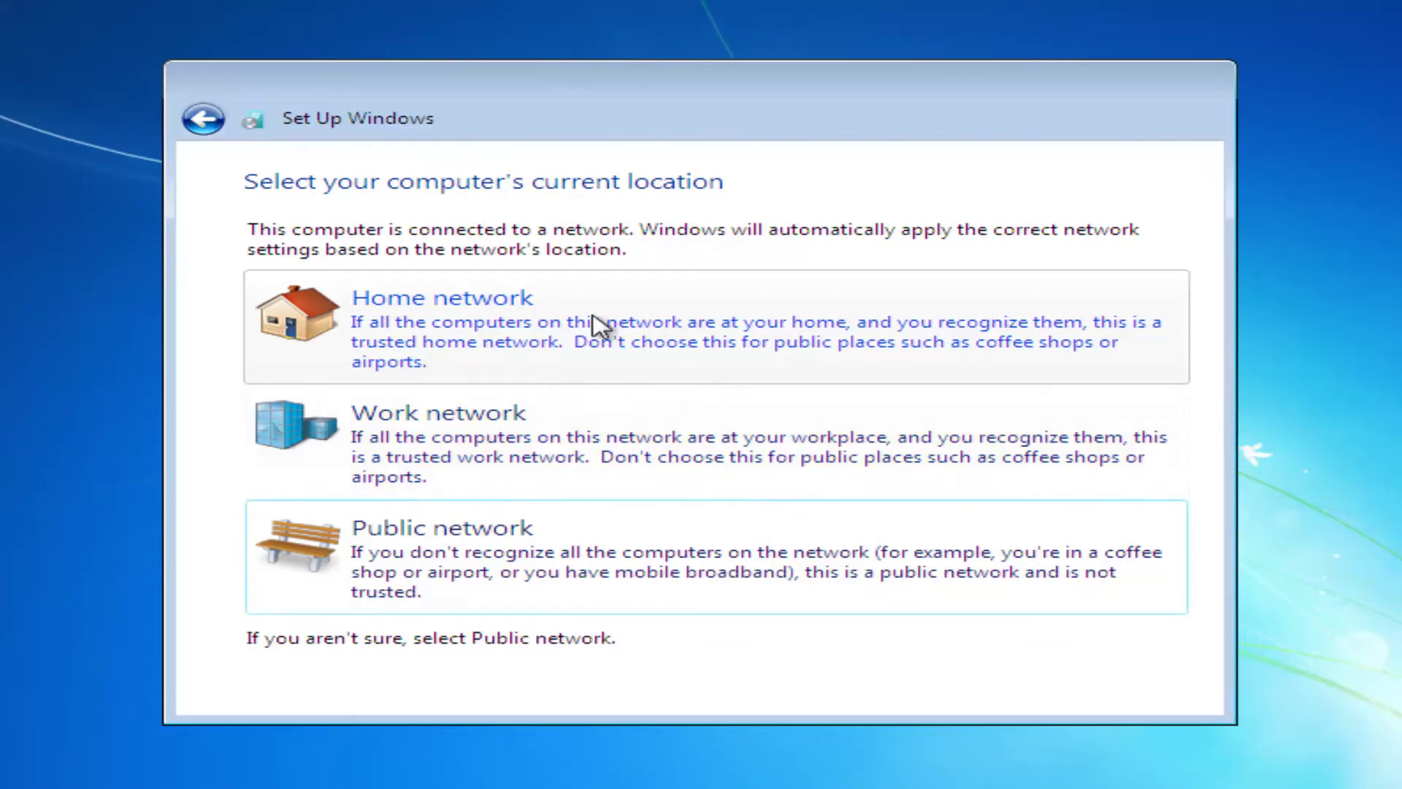
{"action": "left_click", "coordinate": [473, 319]}
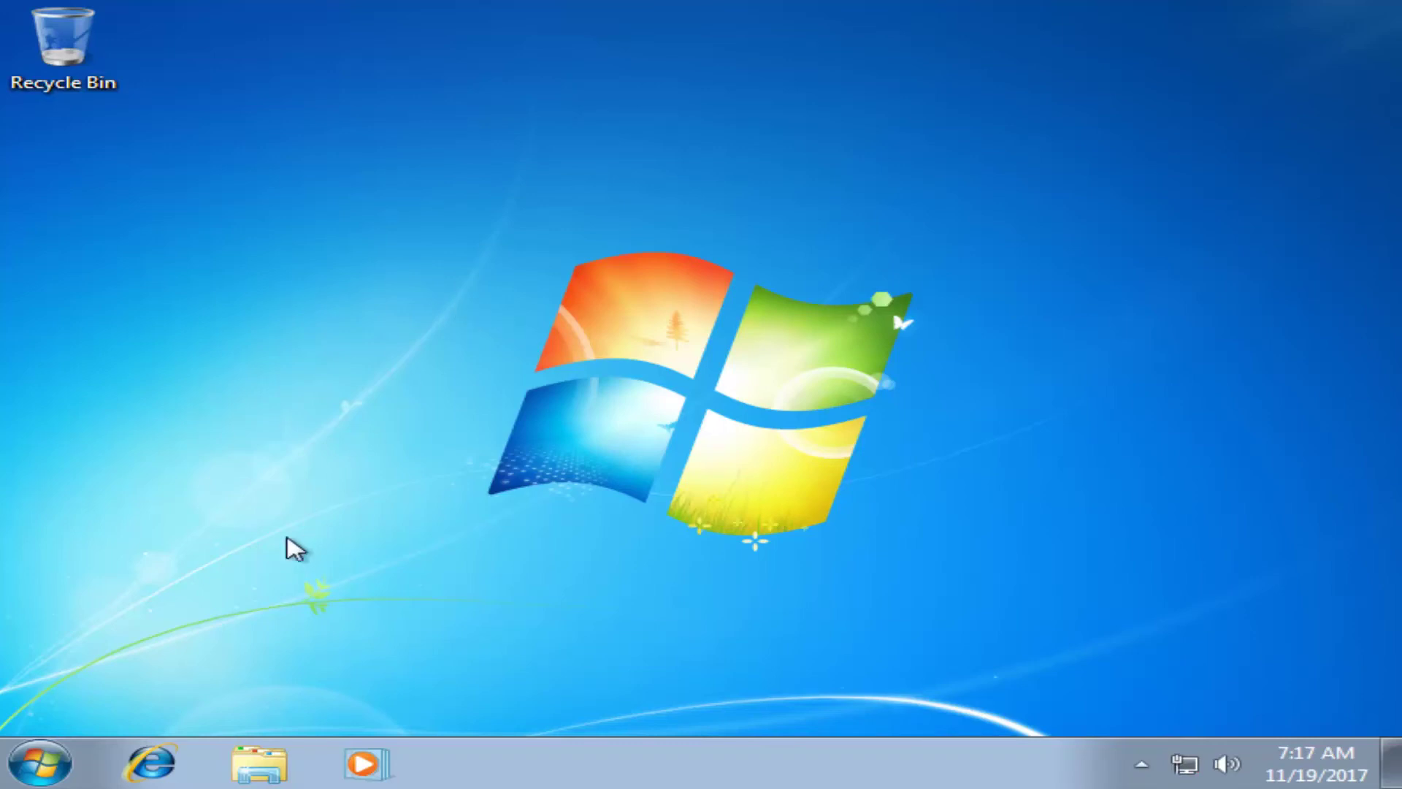
{"action": "left_click", "coordinate": [15, 769]}
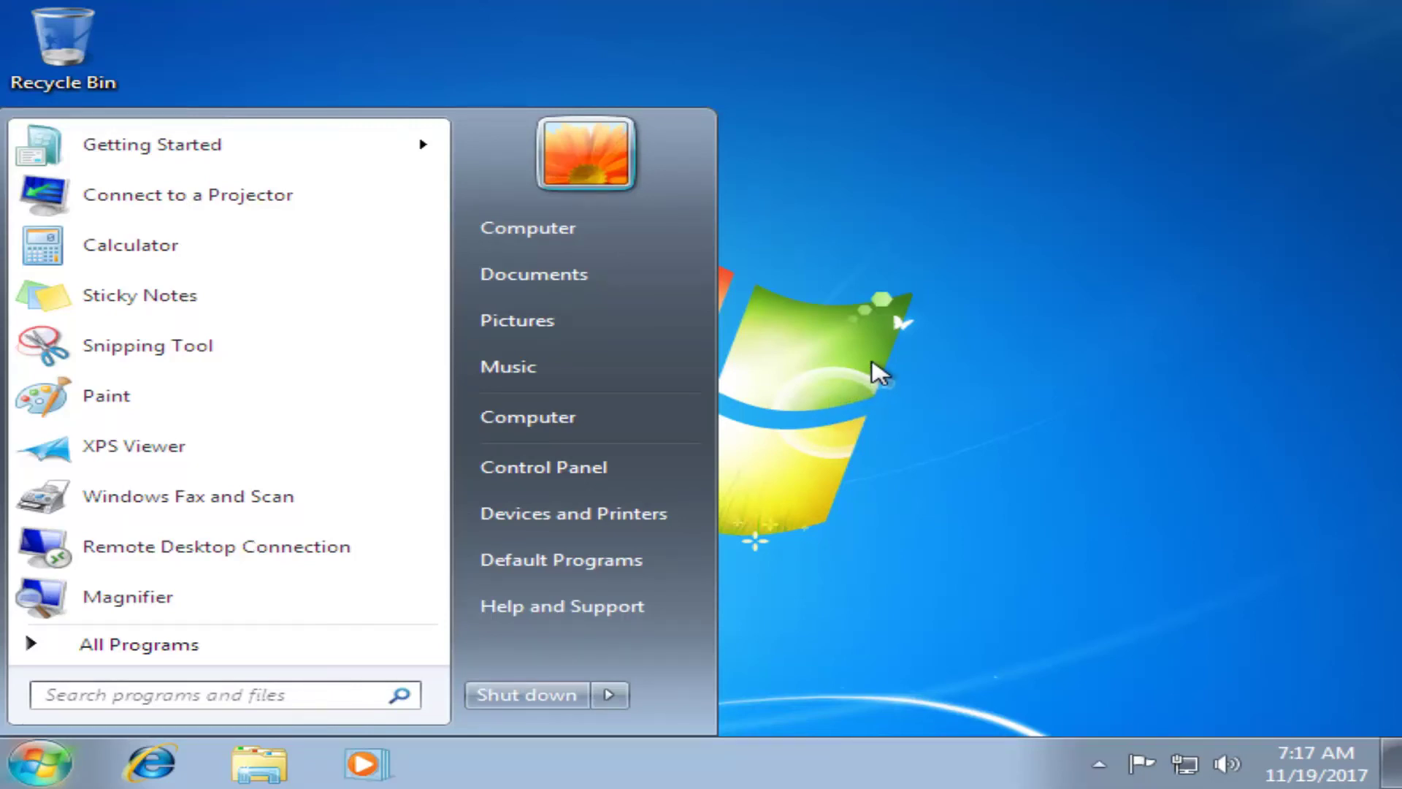
{"action": "left_click", "coordinate": [909, 299]}
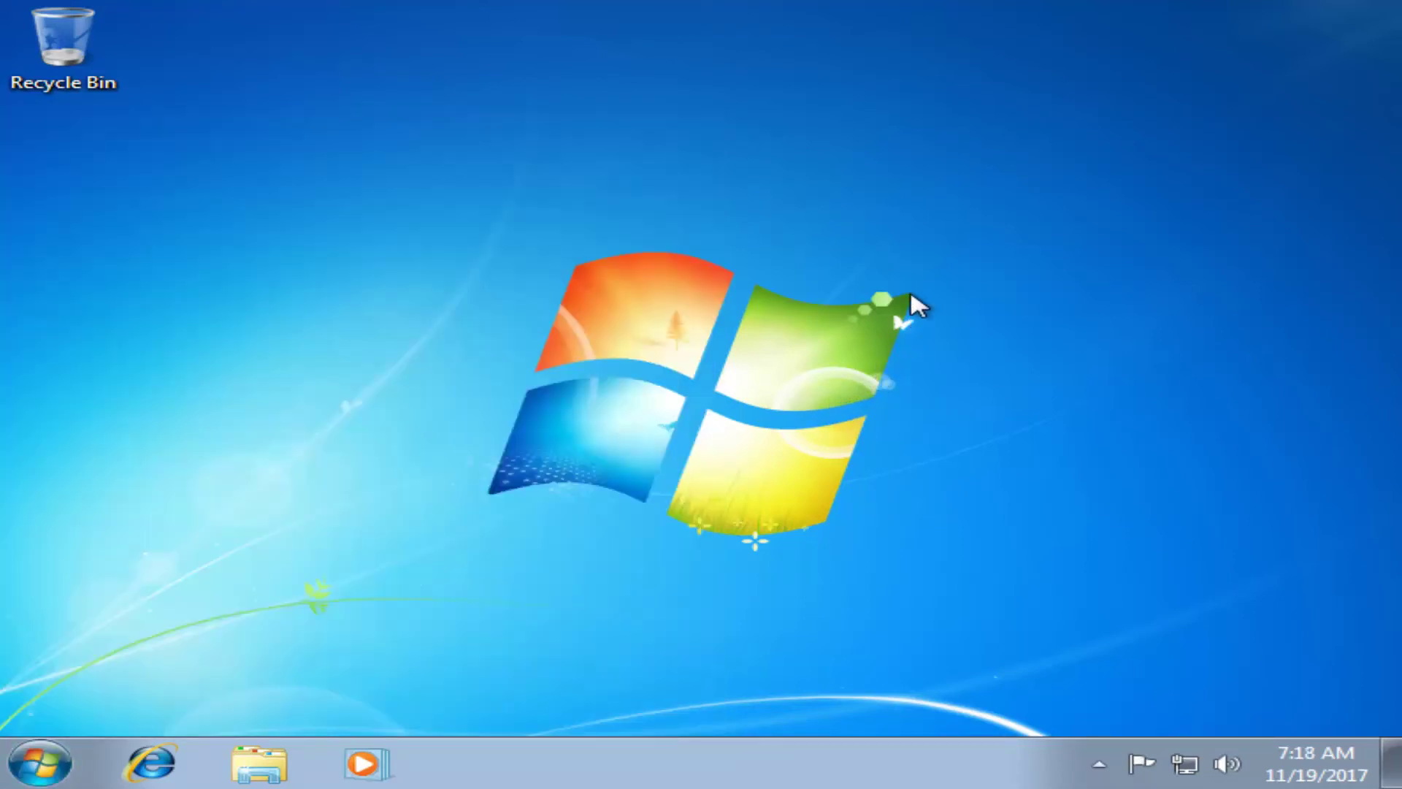